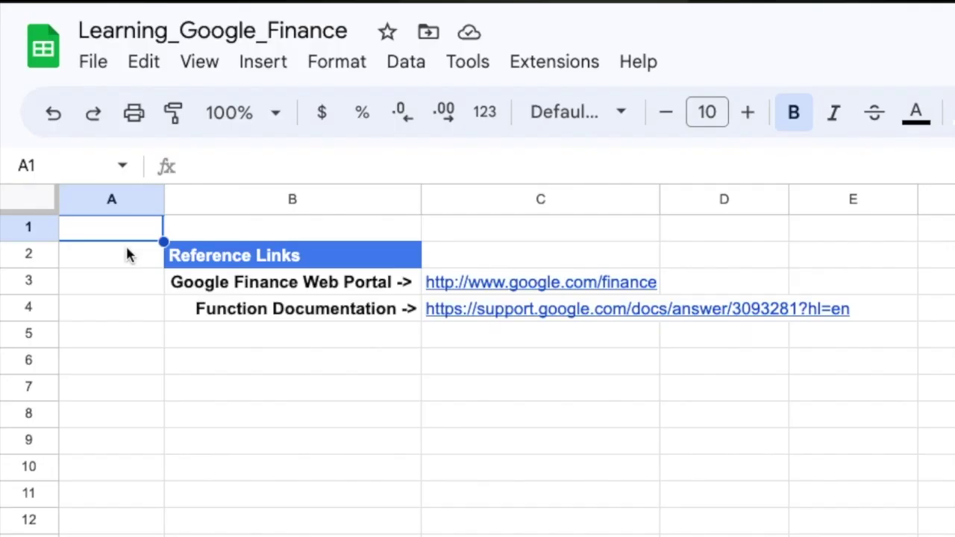
Step: Select the Function Documentation label in B4
click(295, 316)
click(298, 285)
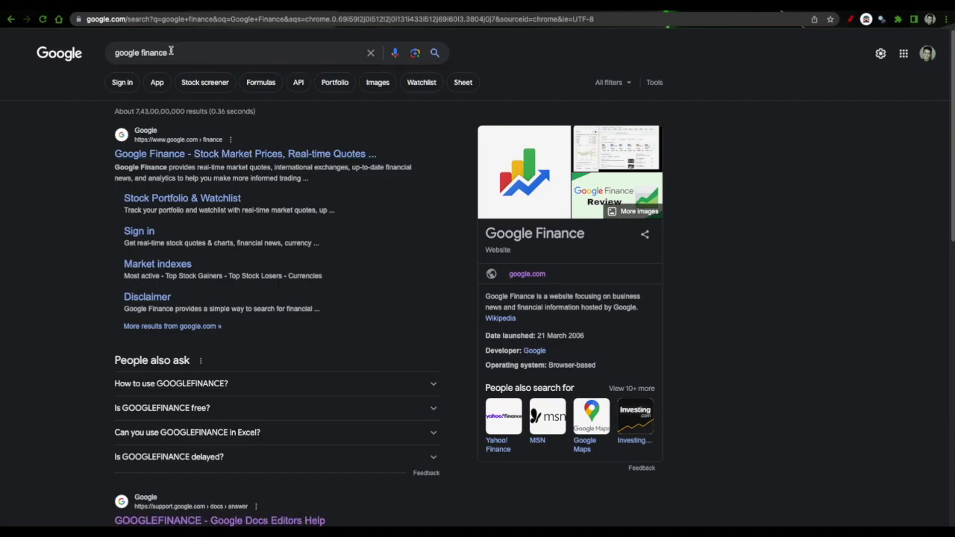
scroll(182, 150, down, 1)
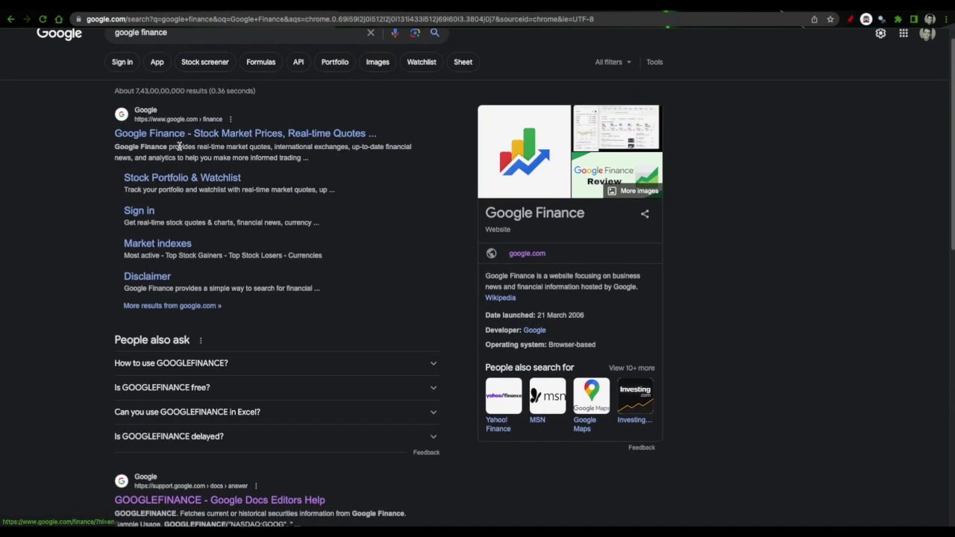
scroll(202, 187, down, 3)
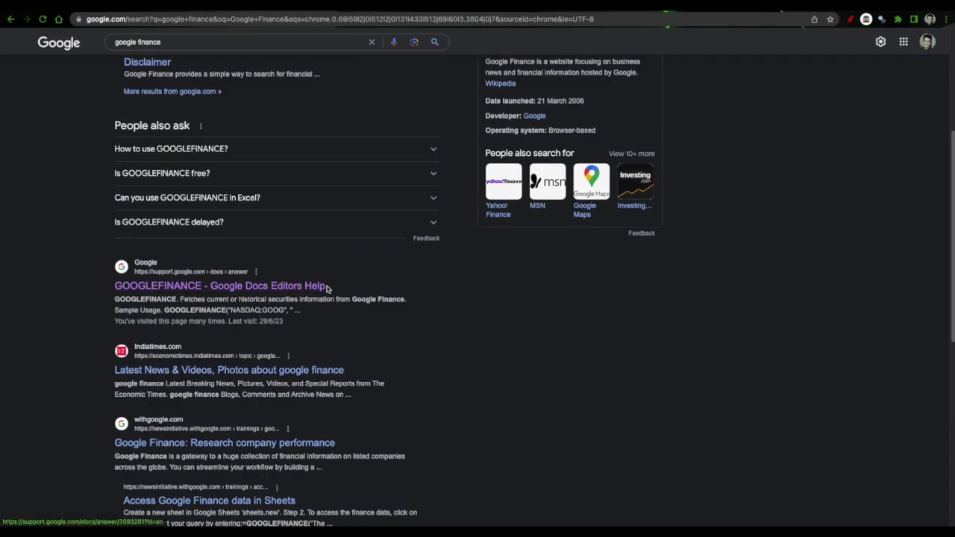
key(ctrl+Tab)
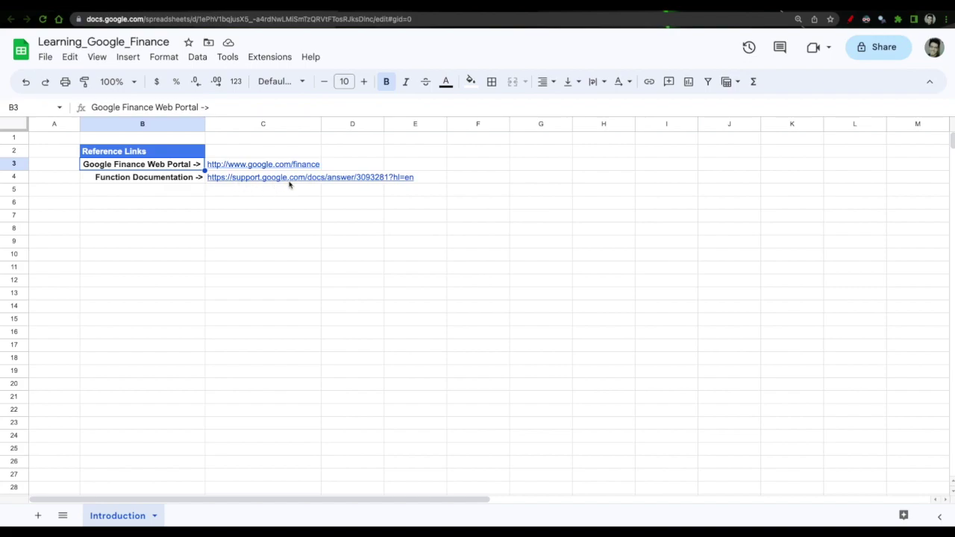
mouse_move(290, 184)
click(153, 184)
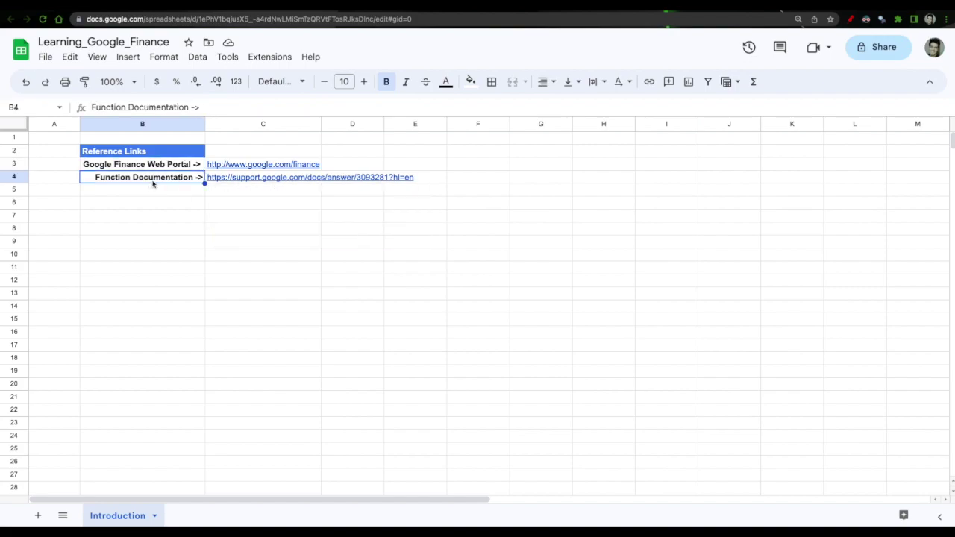
key(ctrl+Tab)
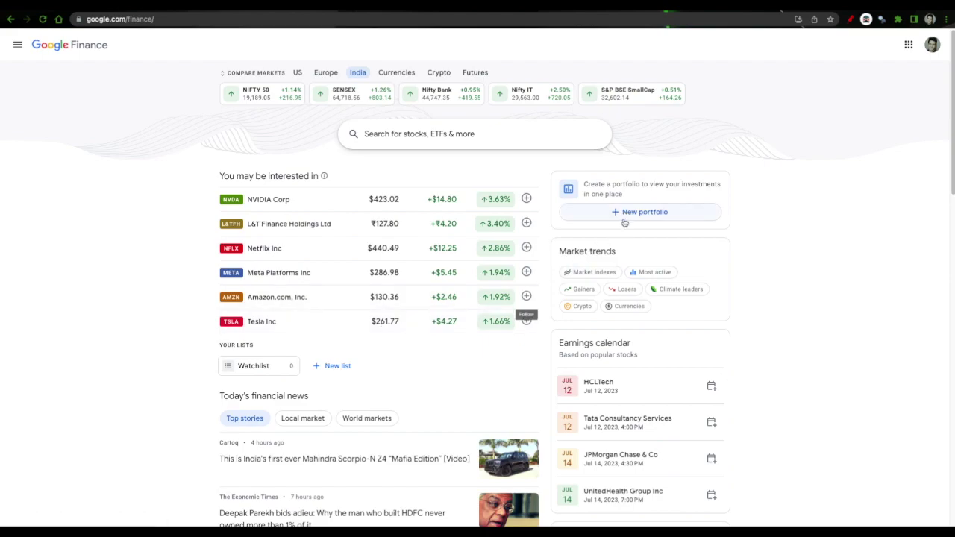
scroll(611, 400, down, 1)
scroll(613, 397, up, 1)
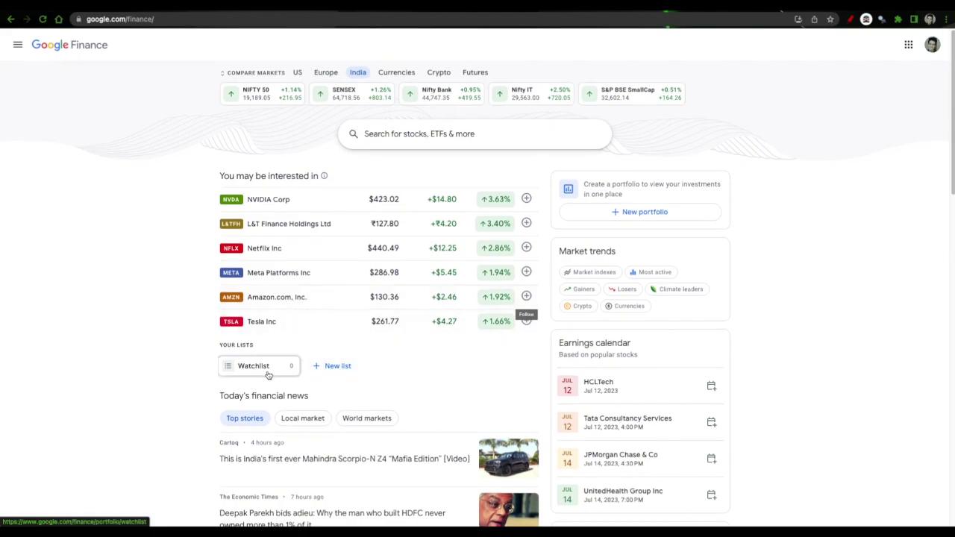
scroll(269, 373, down, 1)
scroll(269, 373, down, 5)
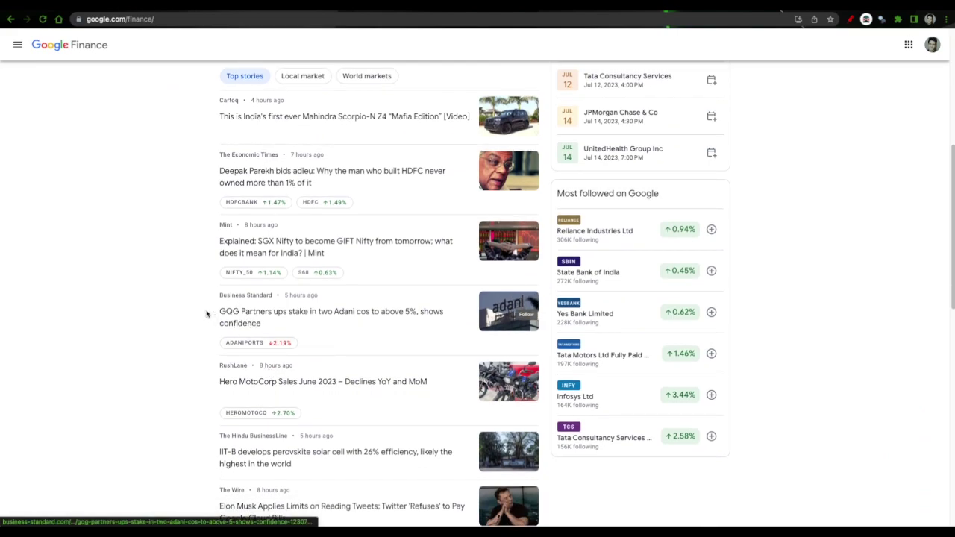
scroll(609, 226, down, 1)
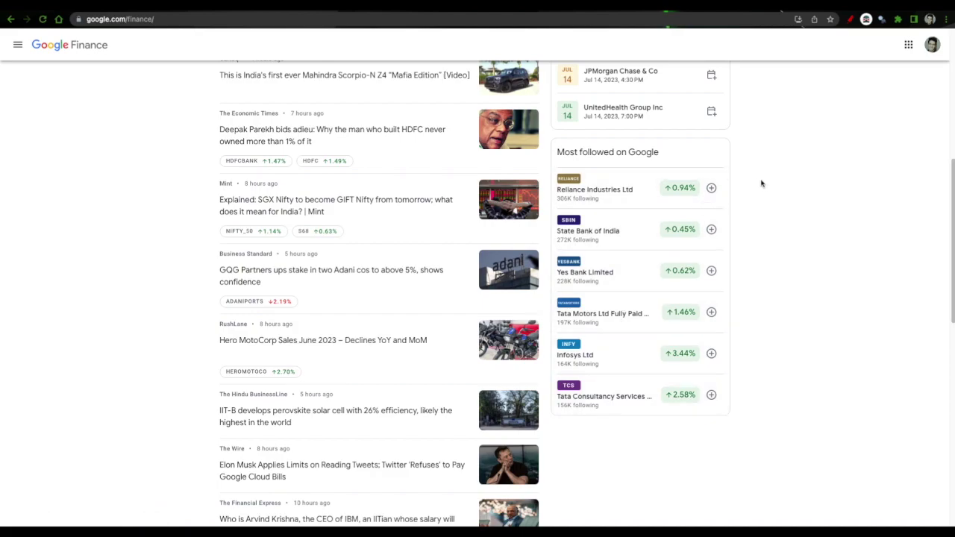
scroll(769, 186, up, 5)
scroll(769, 186, down, 1)
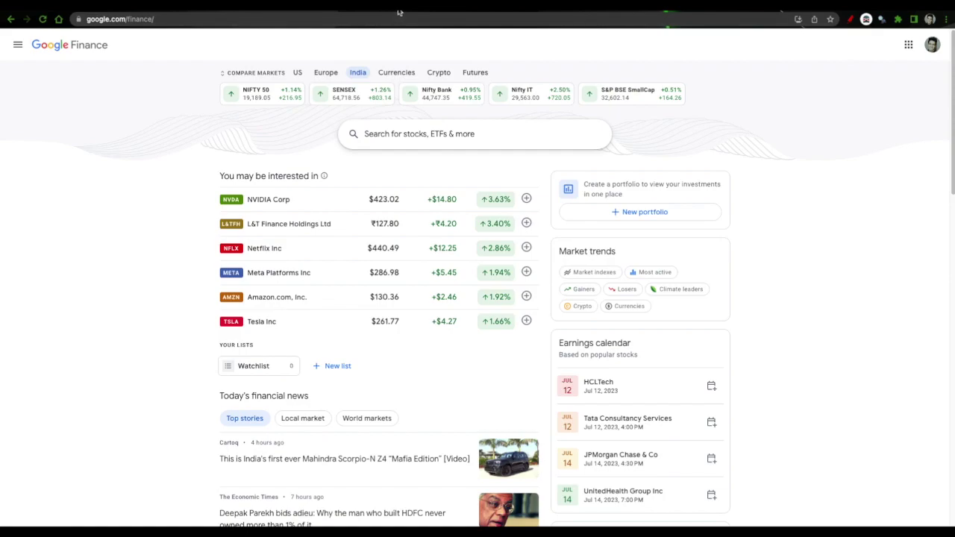
click(54, 10)
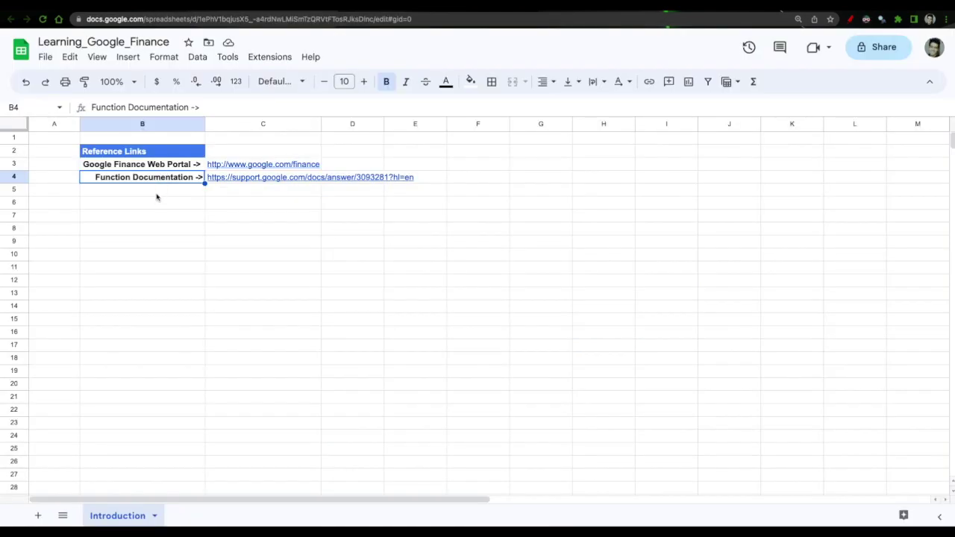
Step: Bring up the GOOGLEFINANCE help article and look over its Sample Usage section
click(410, 11)
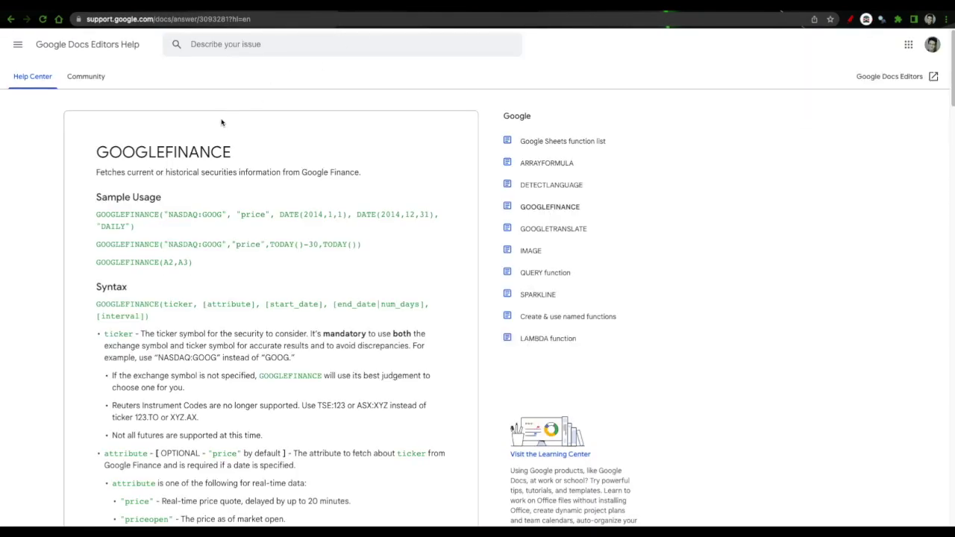
scroll(215, 140, down, 1)
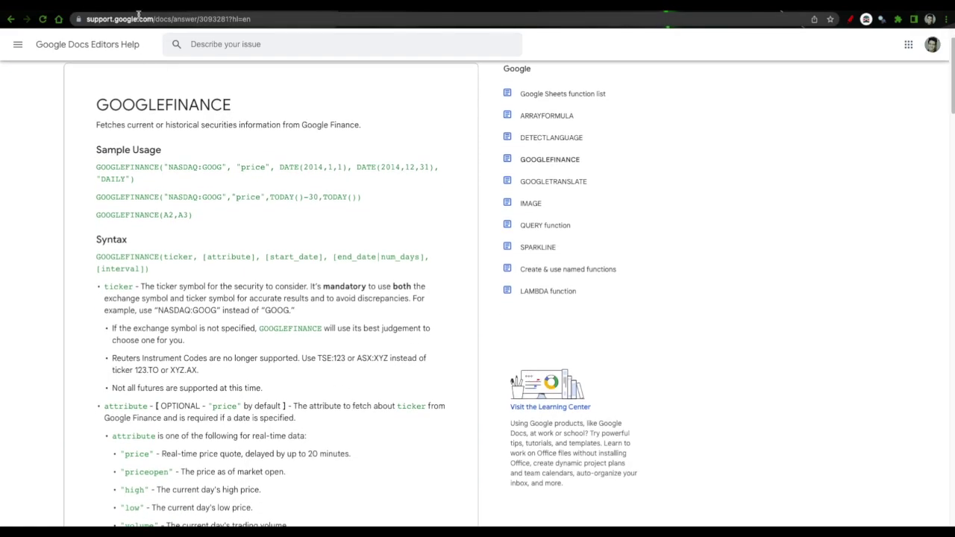
scroll(208, 104, up, 1)
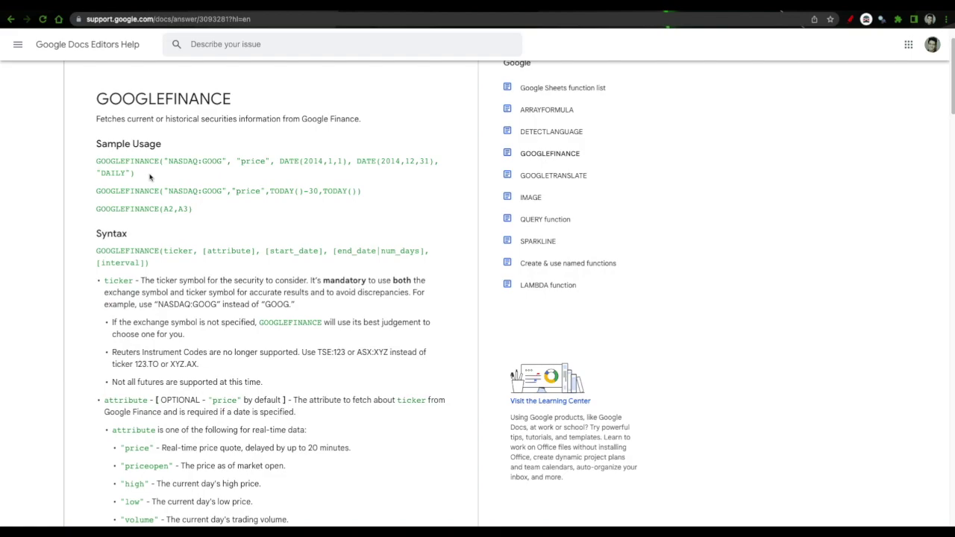
scroll(151, 179, down, 1)
scroll(152, 180, up, 1)
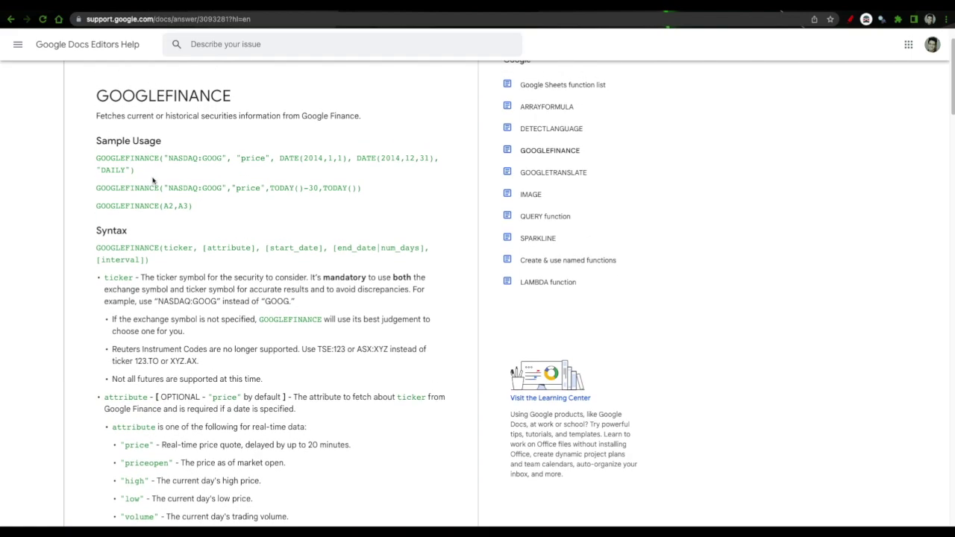
scroll(156, 179, down, 1)
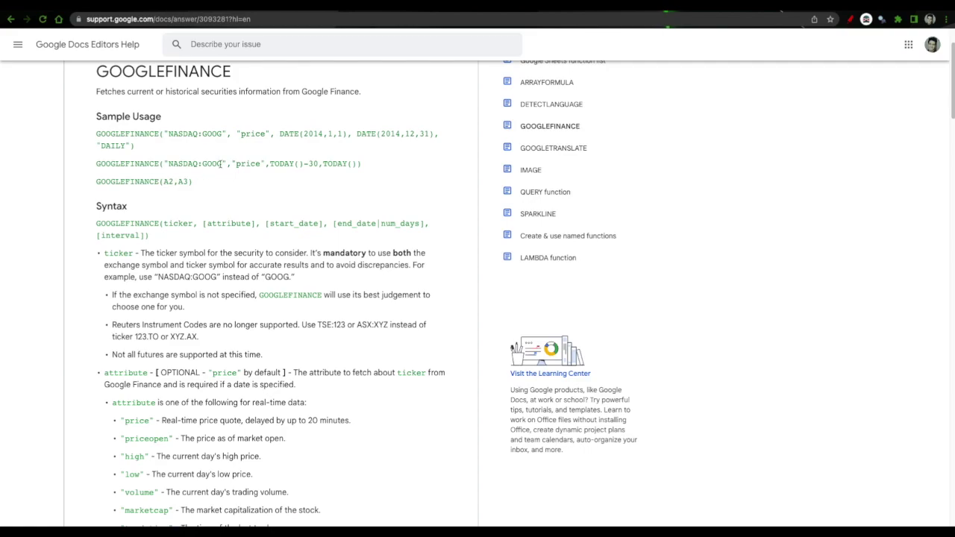
Step: Highlight the first Sample Usage formula, the one with the DAILY interval
drag(221, 163, 170, 166)
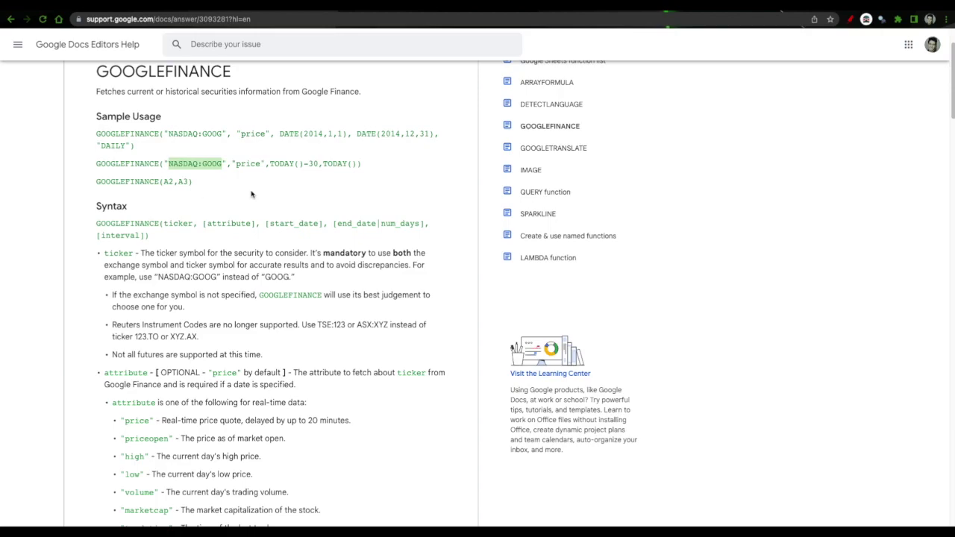
scroll(281, 181, down, 3)
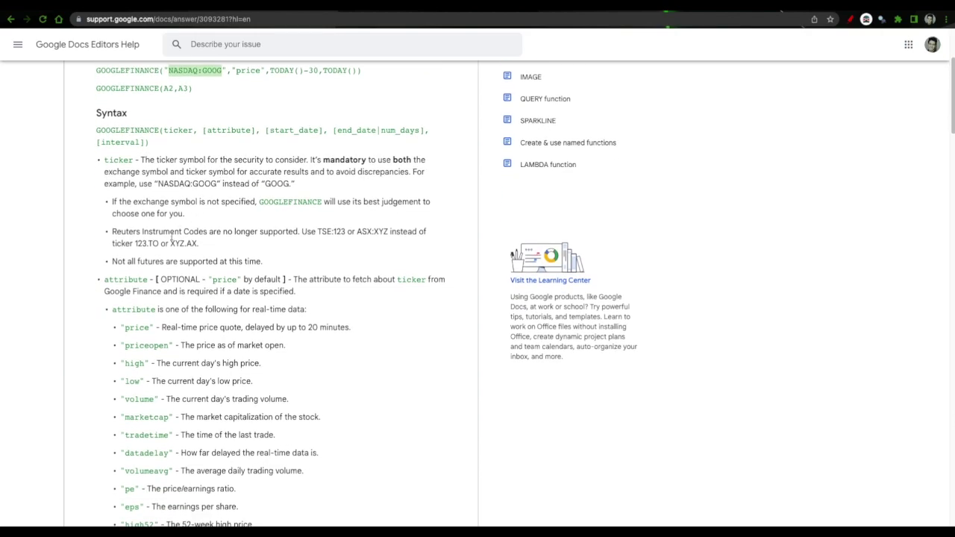
drag(148, 279, 105, 279)
click(134, 158)
scroll(133, 161, down, 5)
scroll(133, 161, down, 2)
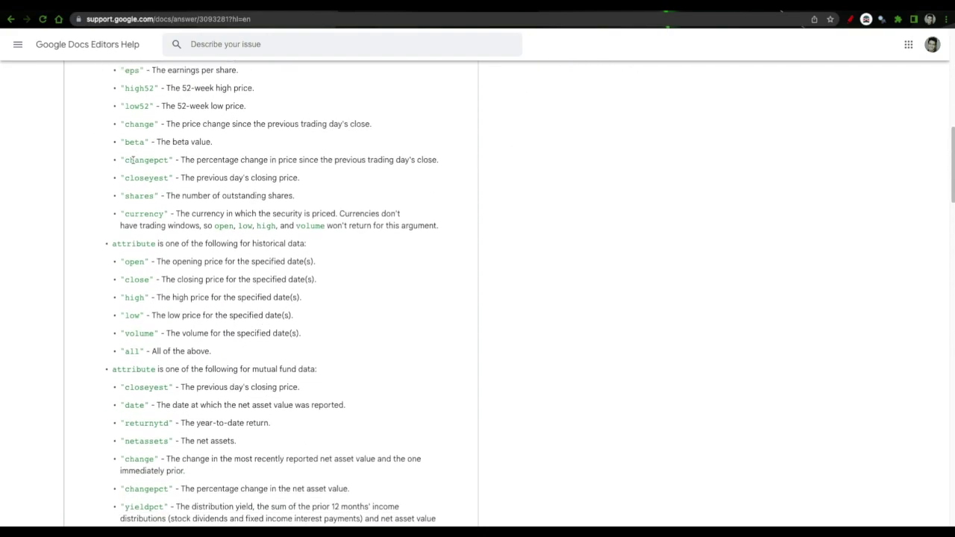
scroll(133, 161, up, 10)
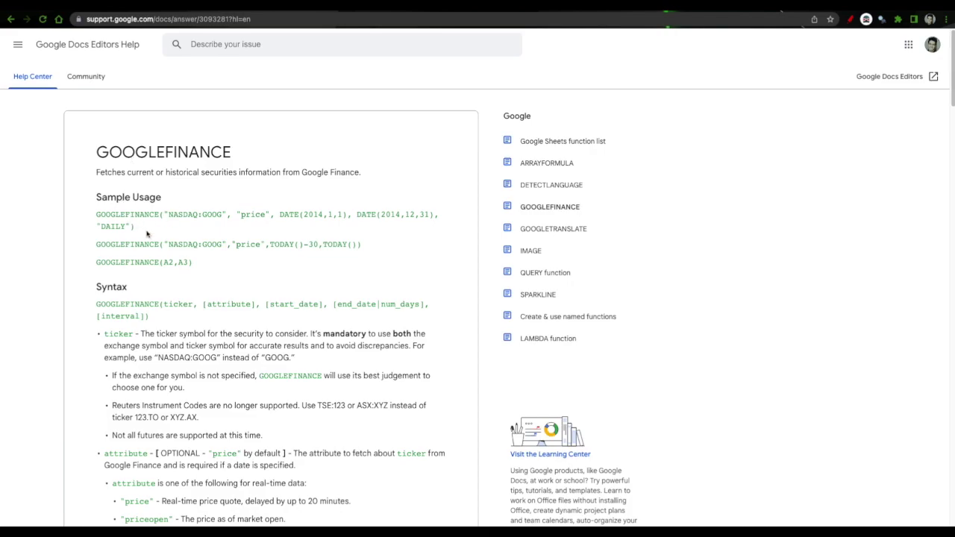
drag(135, 227, 96, 215)
key(ctrl+c)
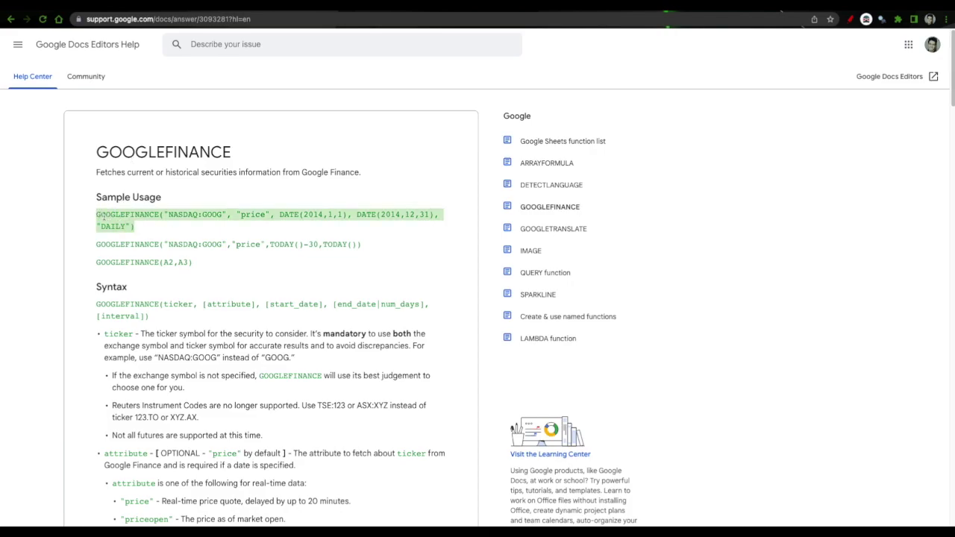
Step: Paste the copied GOOGLEFINANCE formula into B7, returning daily 2014 NASDAQ:GOOG dates and closes
key(ctrl+shift+Tab)
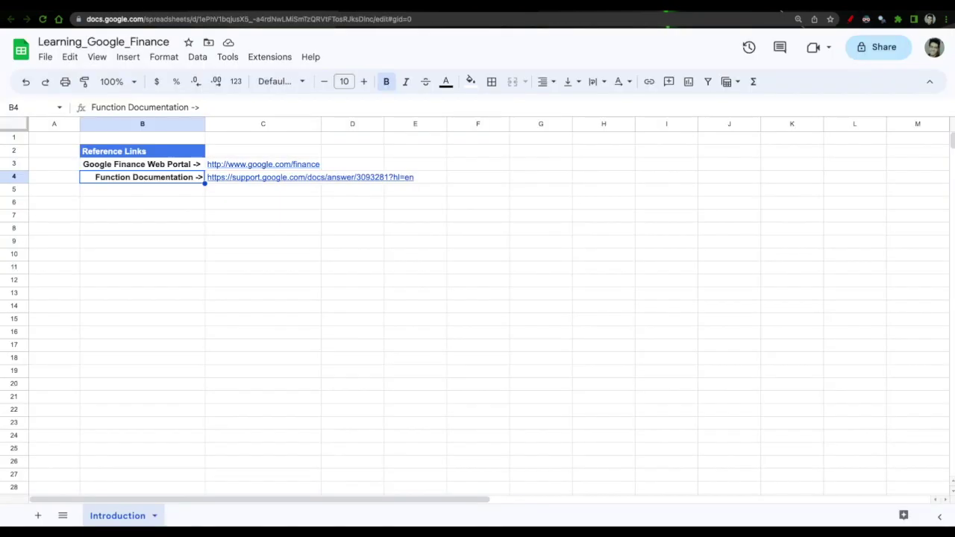
click(142, 219)
text(=)
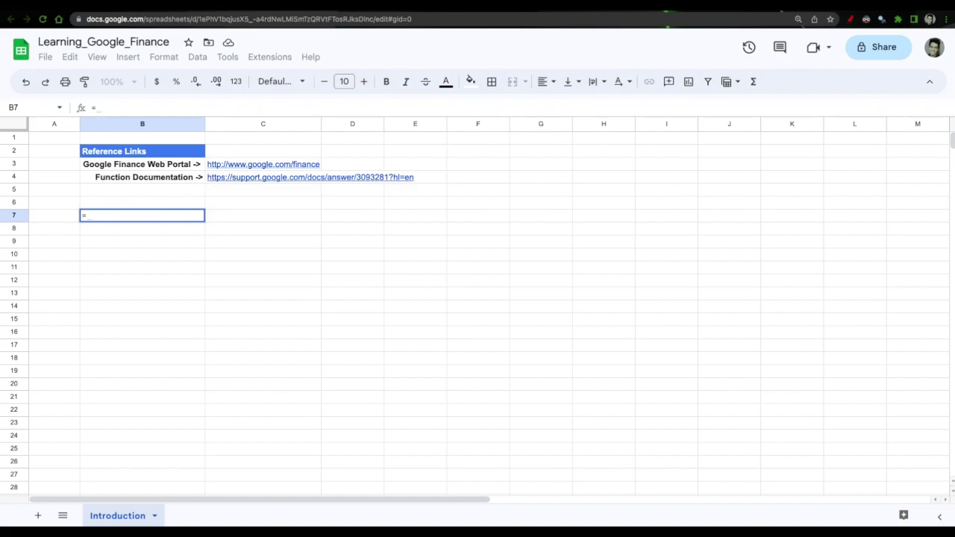
key(ctrl+v)
key(Return)
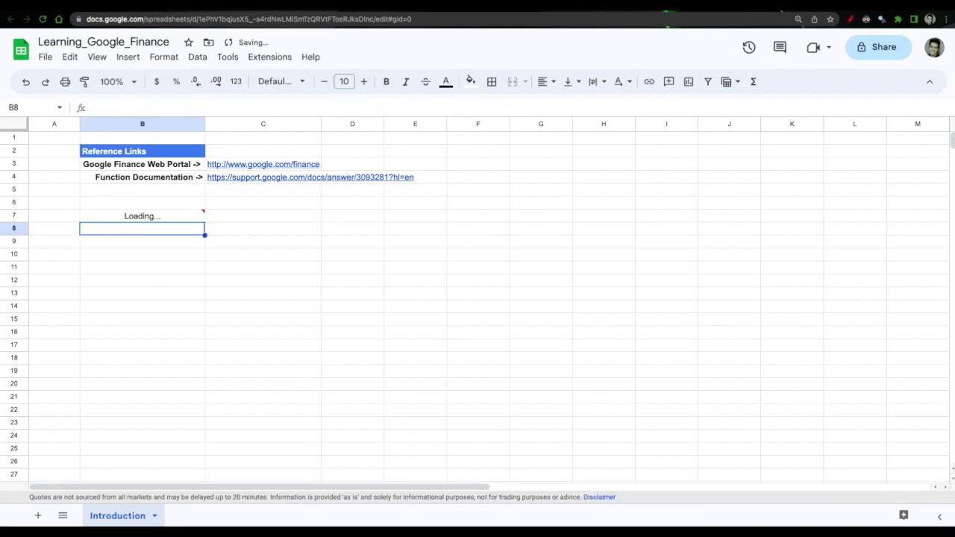
click(191, 217)
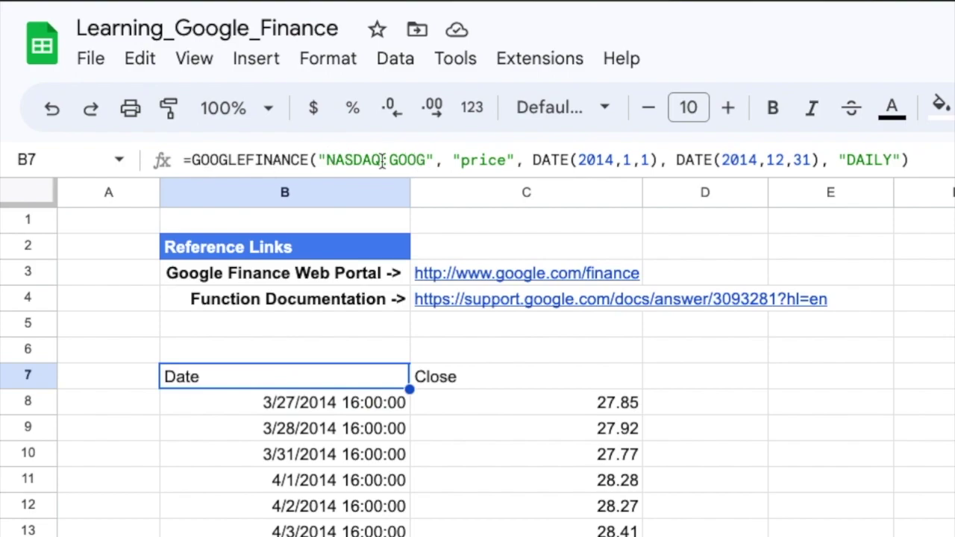
drag(335, 160, 390, 162)
click(406, 159)
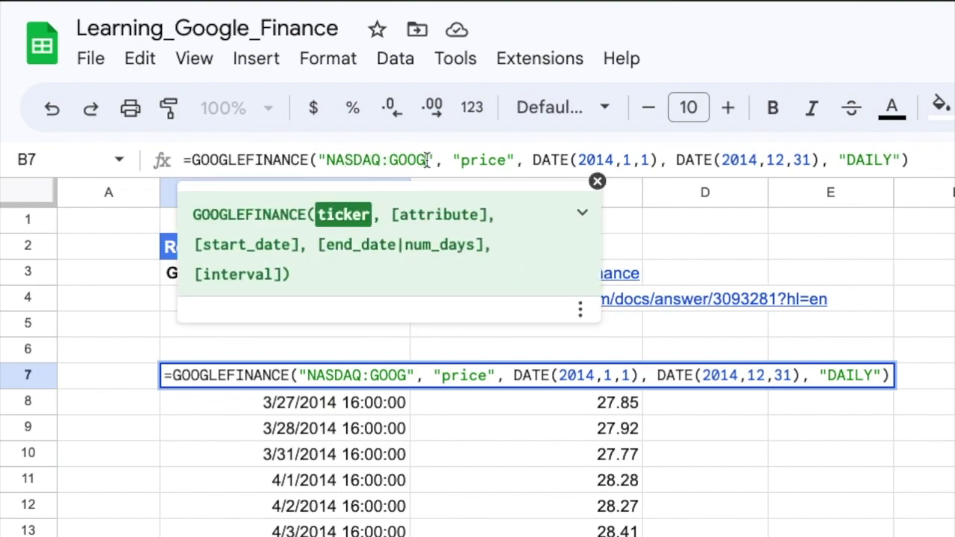
click(512, 160)
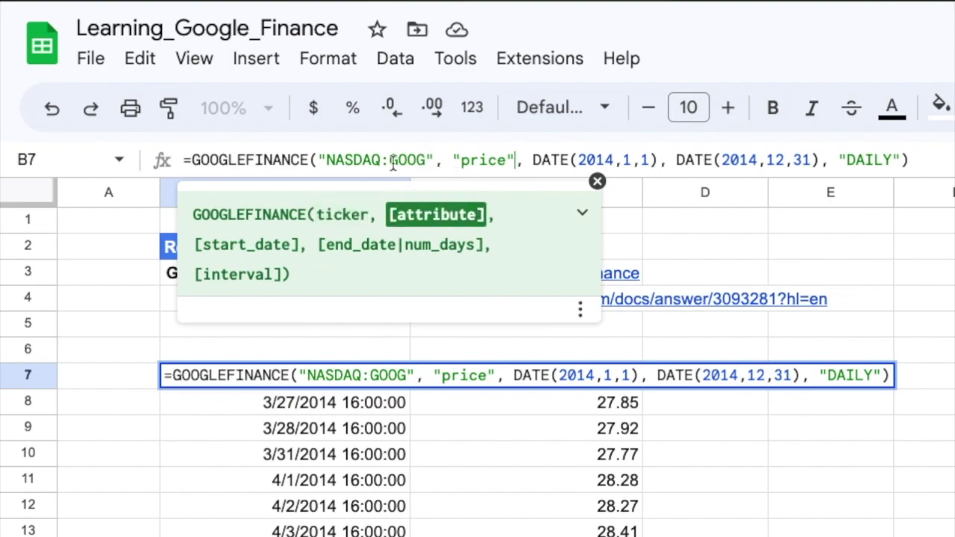
click(646, 161)
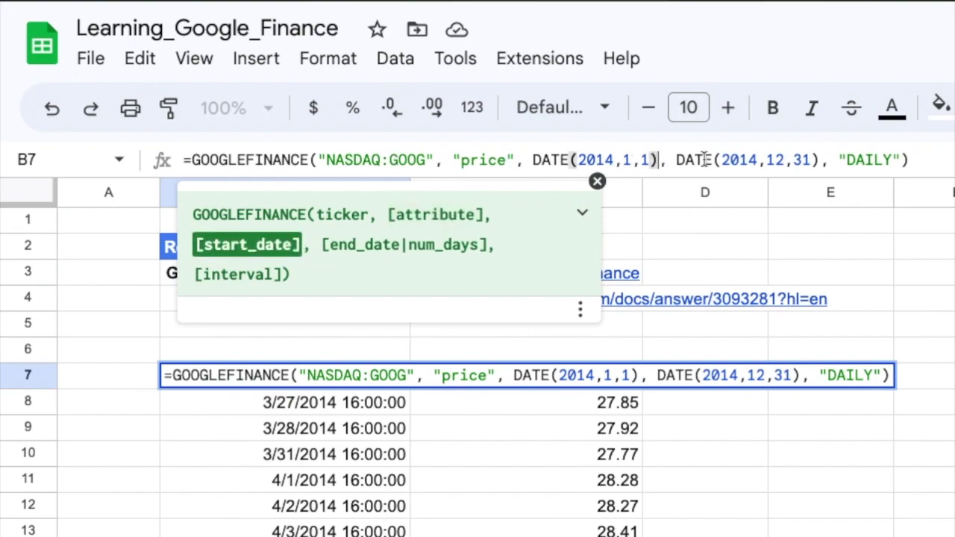
click(815, 162)
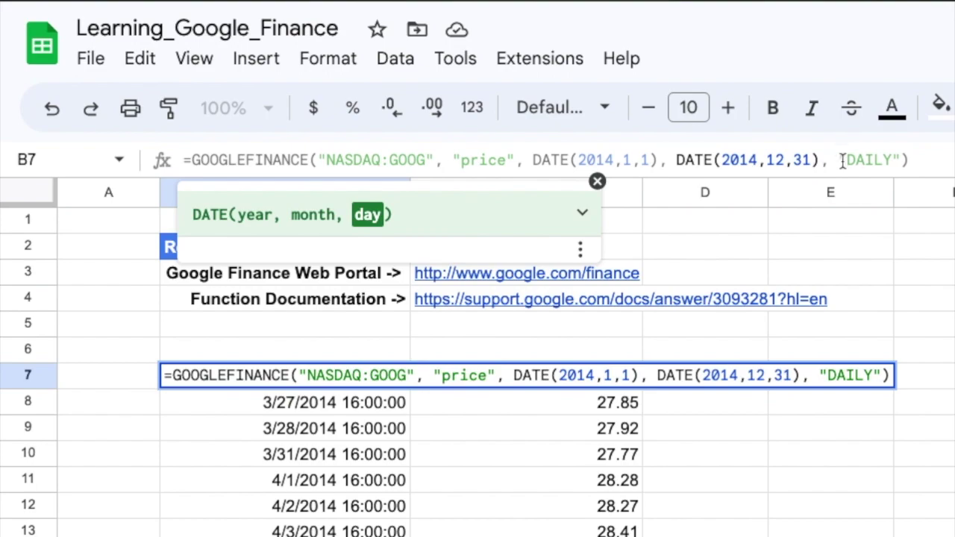
click(887, 160)
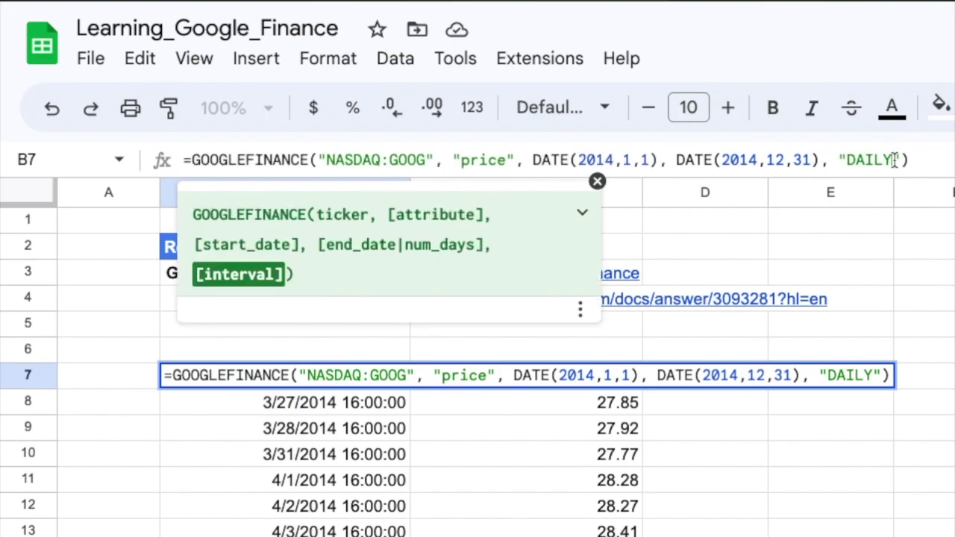
key(Escape)
click(655, 456)
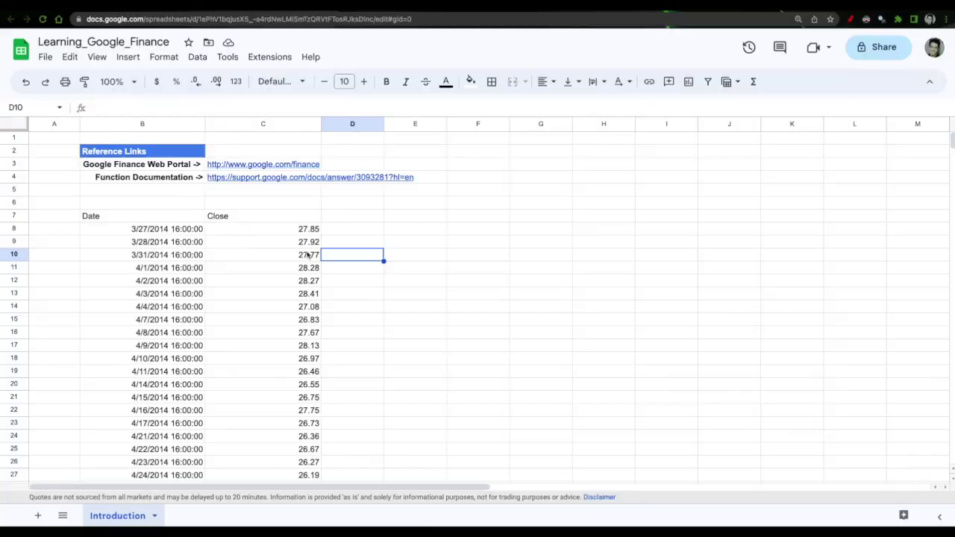
click(283, 231)
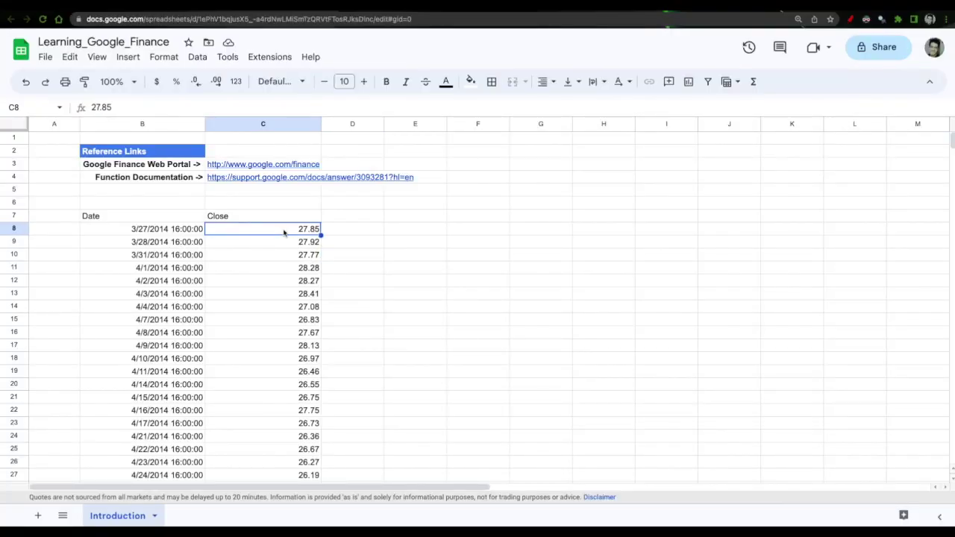
click(313, 245)
Step: Review the returned 2014 dates and Close prices, then select B7
click(311, 255)
click(283, 293)
click(141, 268)
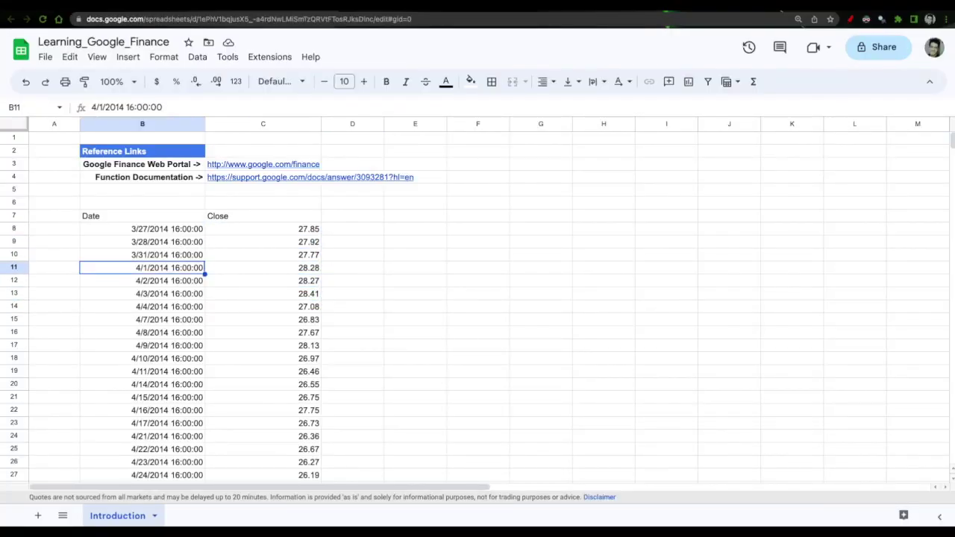
click(141, 215)
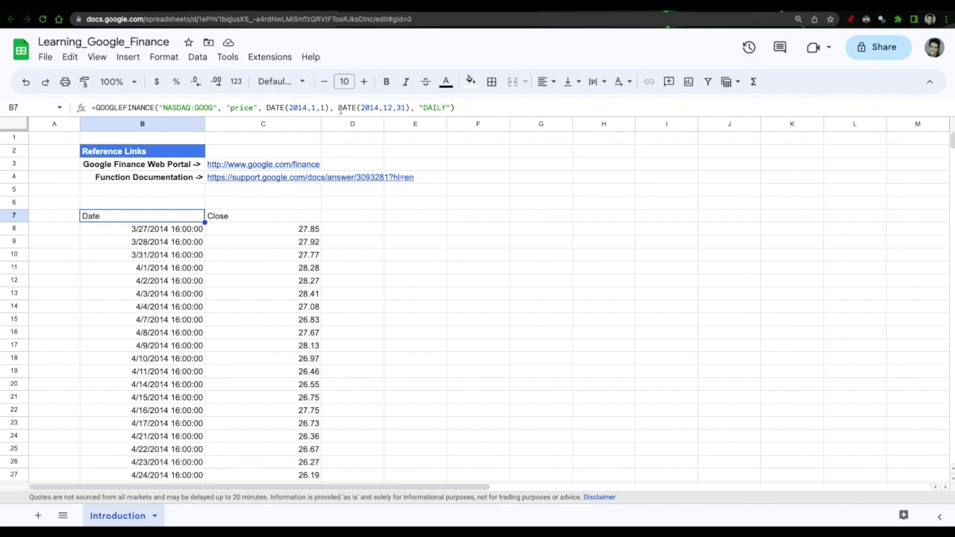
Step: Change both DATE years in the B7 formula from 2014 to 2023 and check the results
click(309, 108)
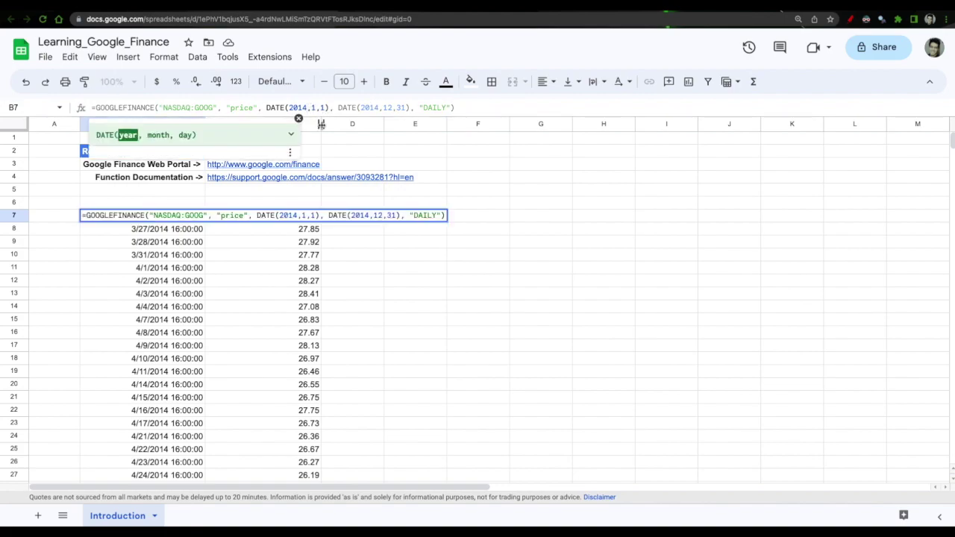
text(2023)
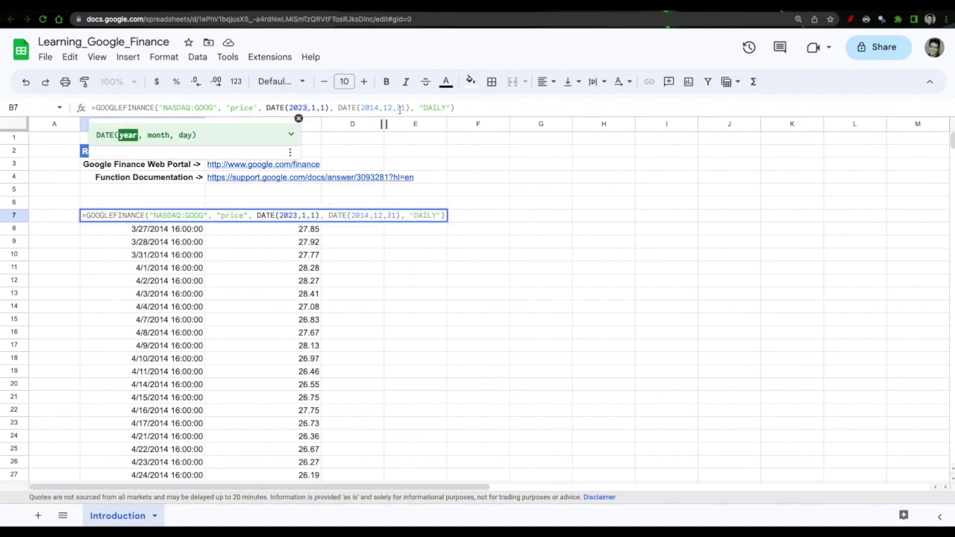
click(380, 108)
key(BackSpace)
key(BackSpace)
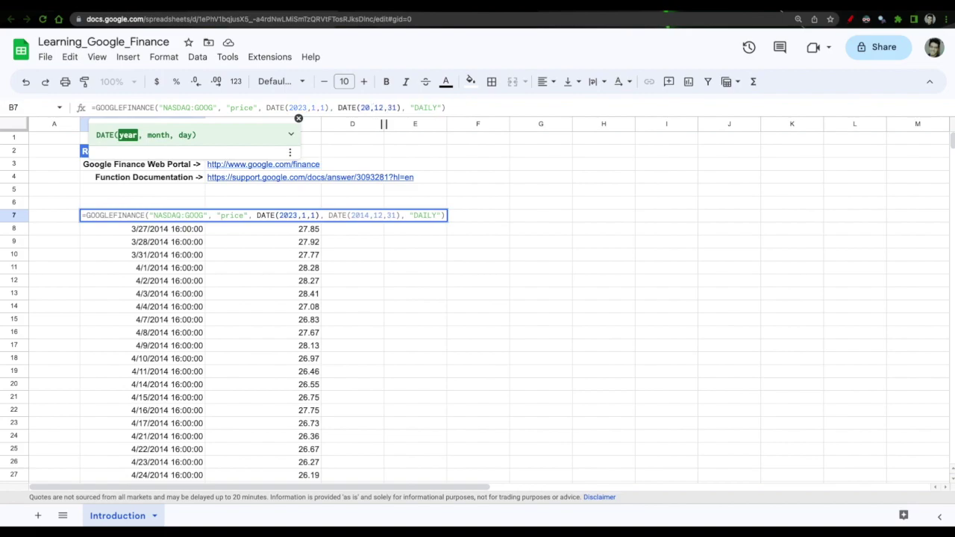
text(23)
key(Return)
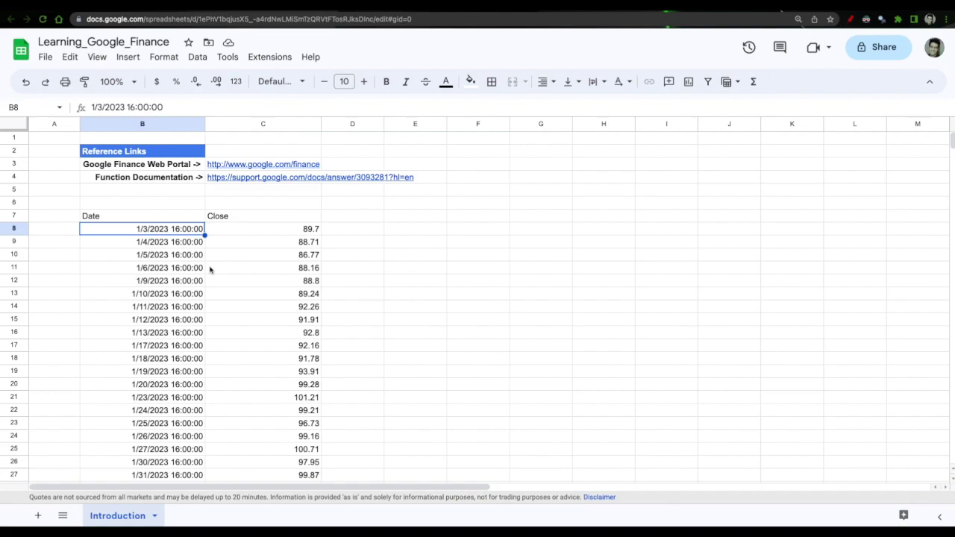
scroll(210, 270, down, 10)
scroll(209, 270, up, 10)
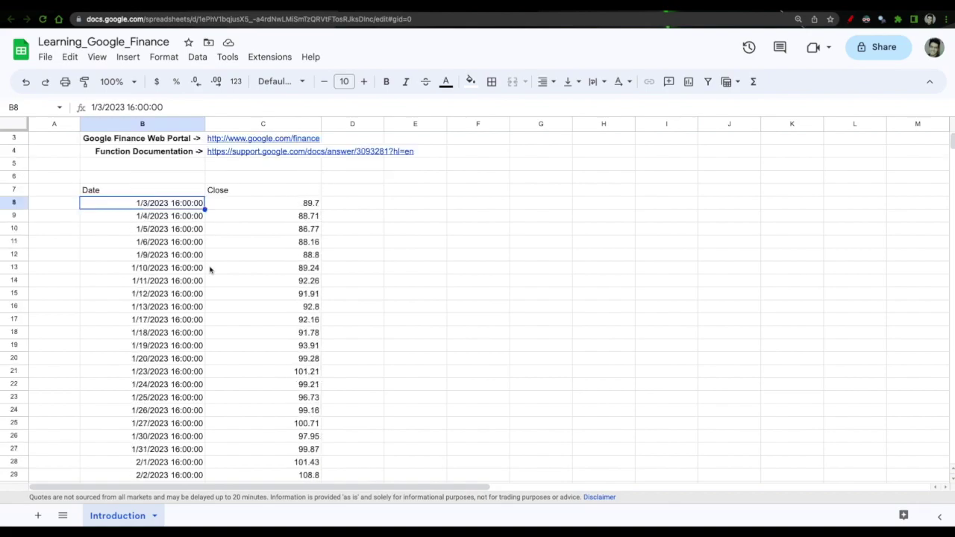
scroll(209, 269, up, 1)
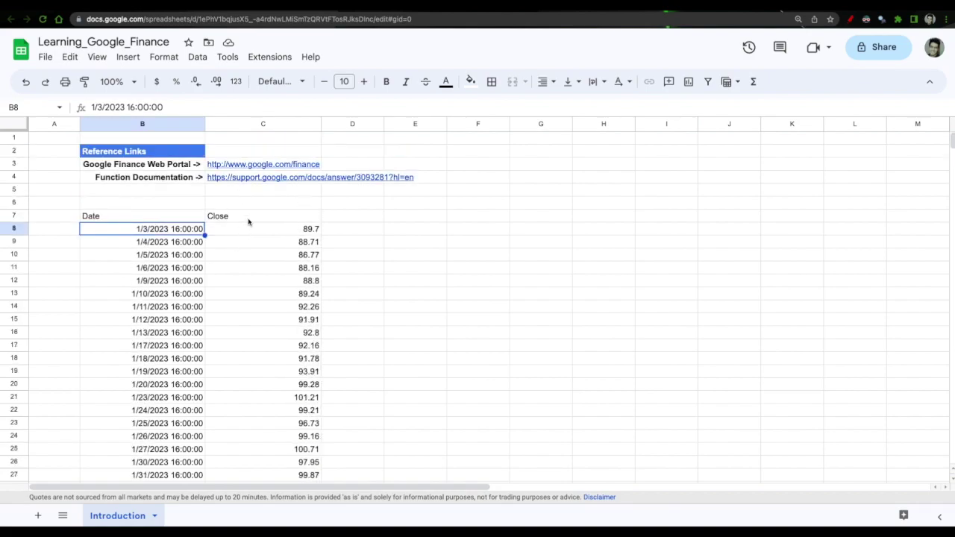
click(421, 15)
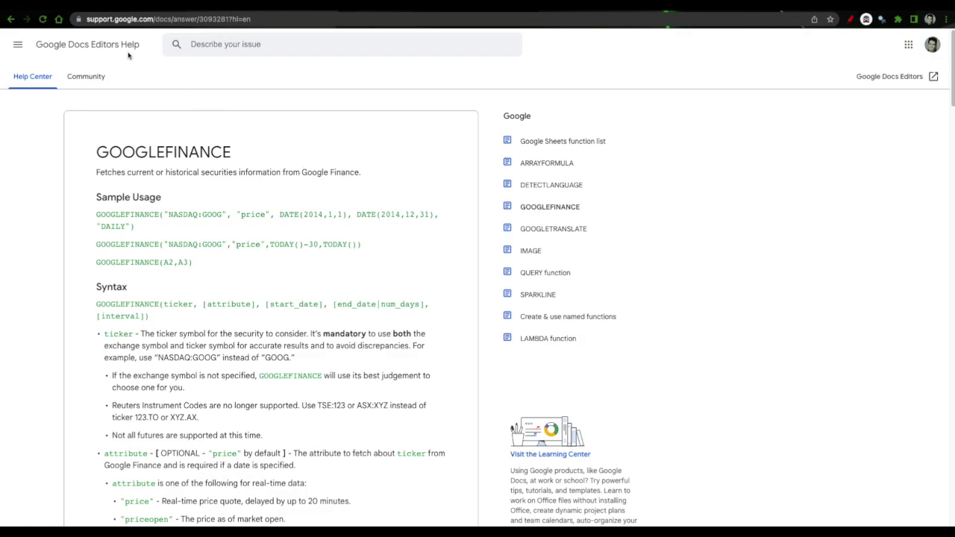
key(ctrl+w)
click(189, 220)
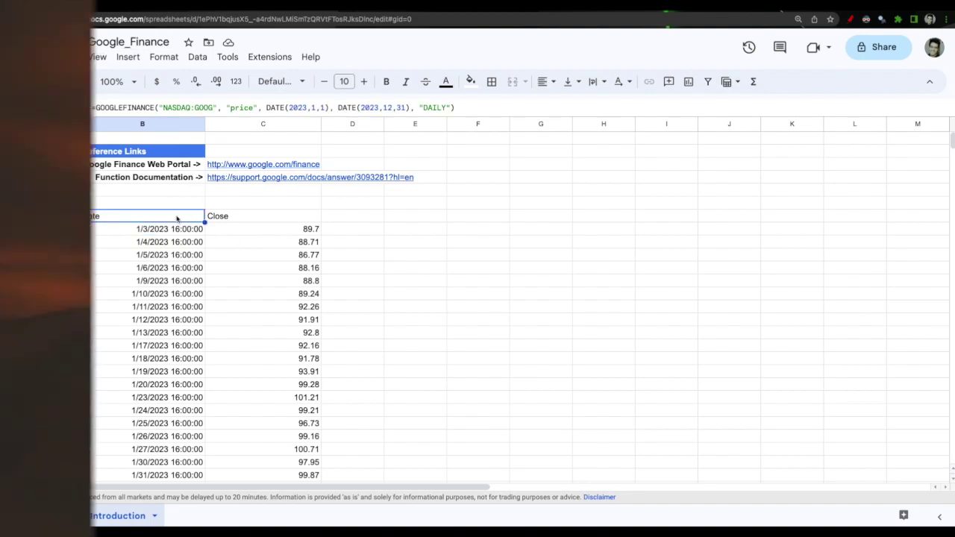